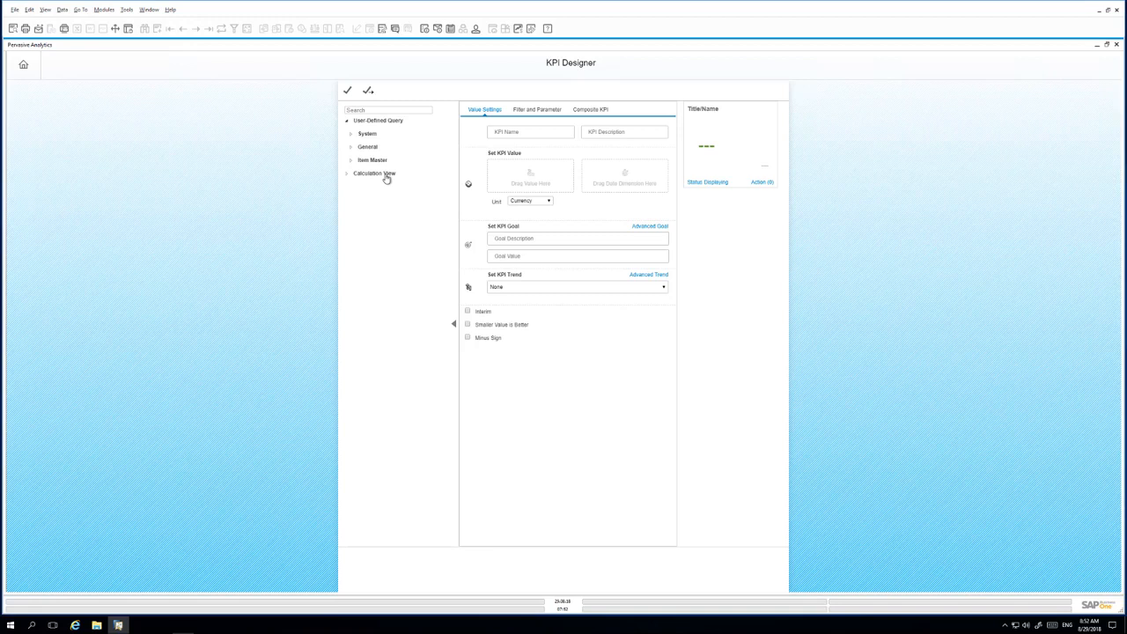
- Make the Service Call query's Count the KPI value with unit None, previewing 31
{"action": "left_click", "coordinate": [367, 146]}
{"action": "left_click", "coordinate": [381, 174]}
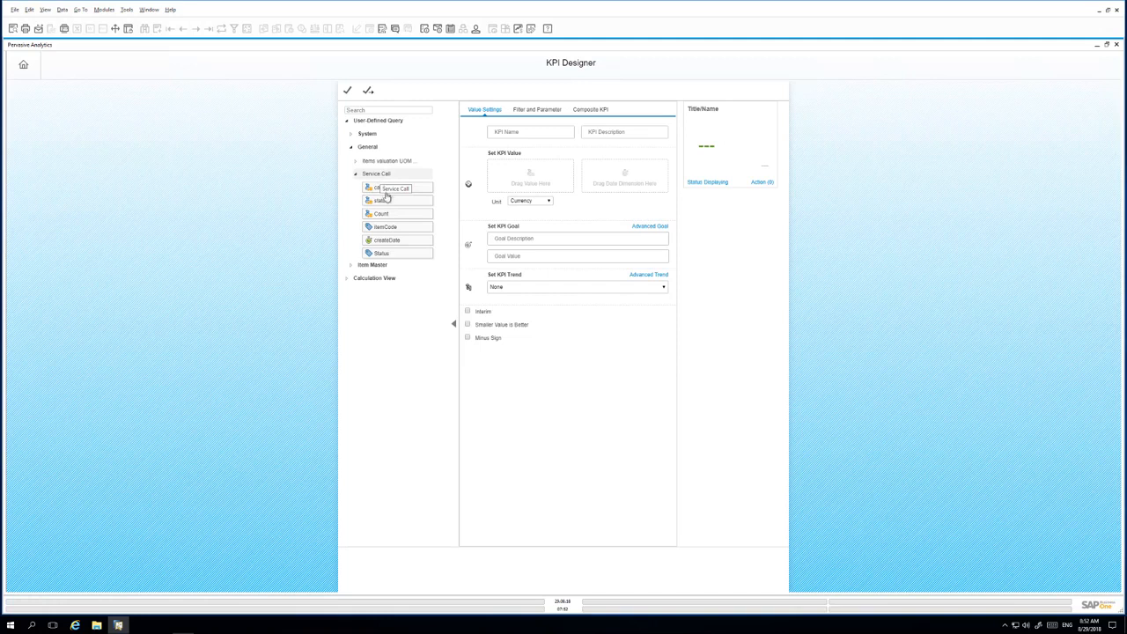
{"action": "left_click_drag", "start_coordinate": [394, 215], "coordinate": [507, 172]}
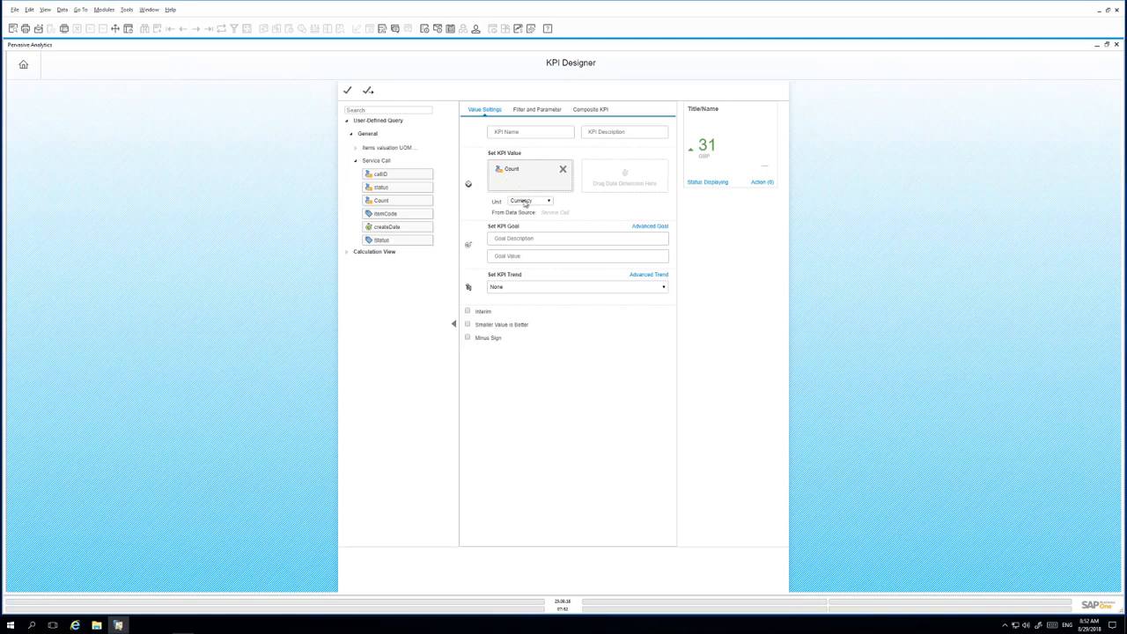
{"action": "left_click", "coordinate": [523, 201]}
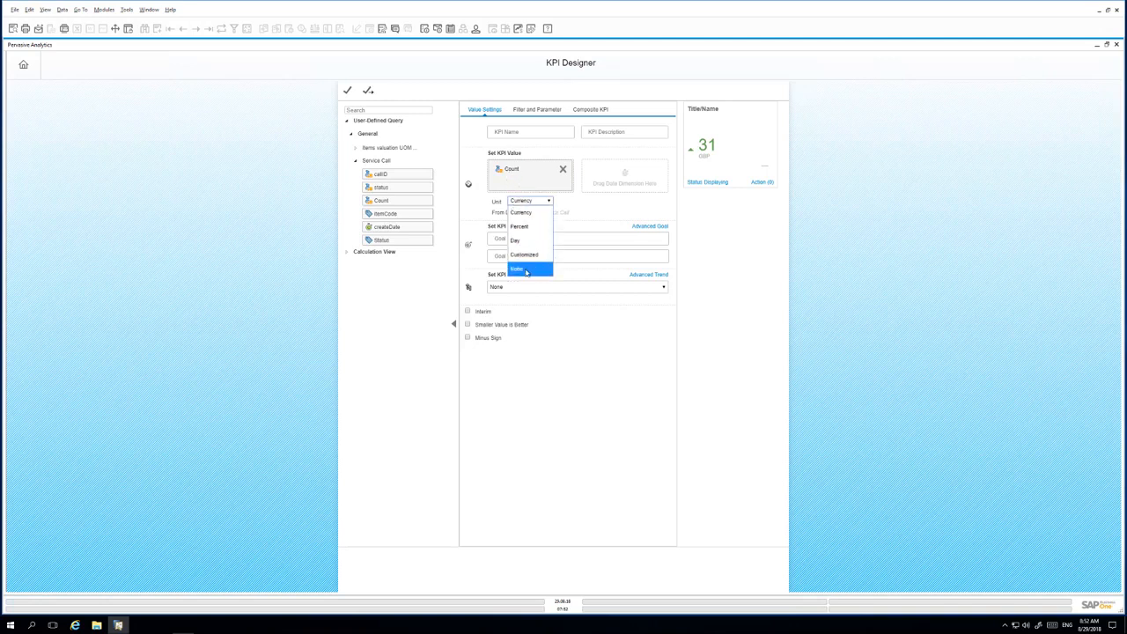
{"action": "left_click", "coordinate": [526, 269]}
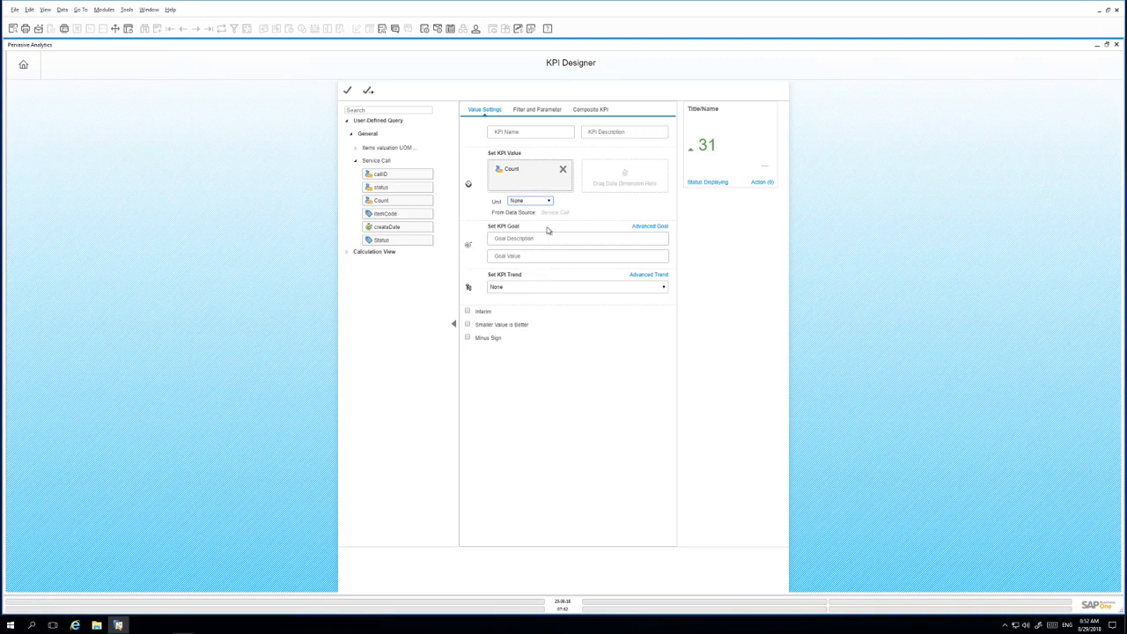
{"action": "left_click", "coordinate": [541, 108]}
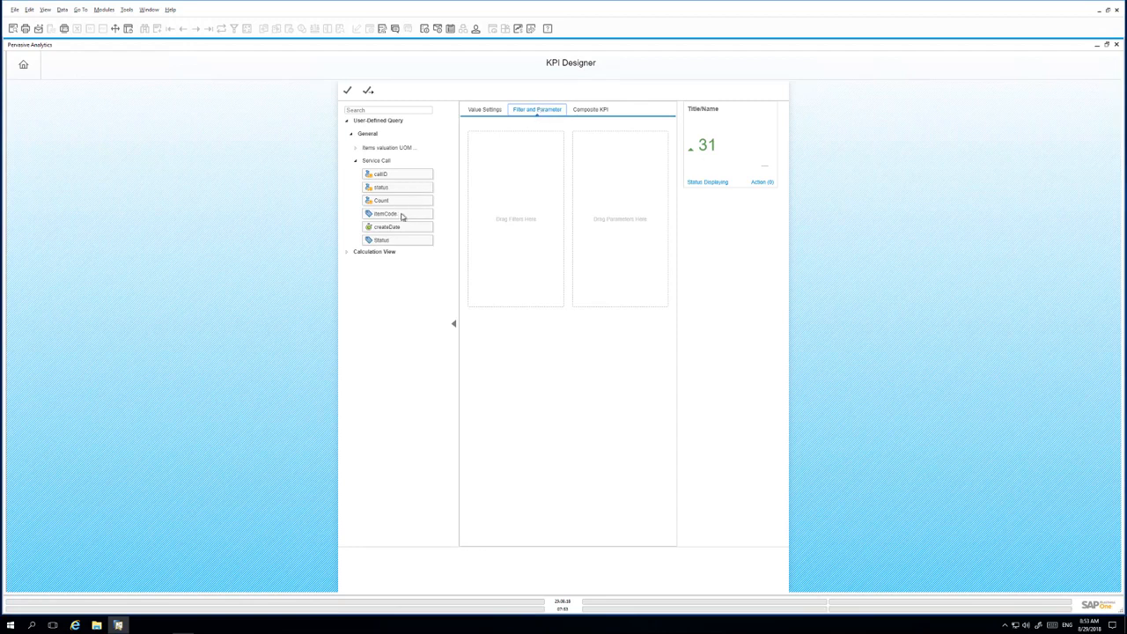
- Filter the KPI by createDate year 2018 and by itemCode A00005 for the current user
{"action": "left_click_drag", "start_coordinate": [396, 226], "coordinate": [511, 208]}
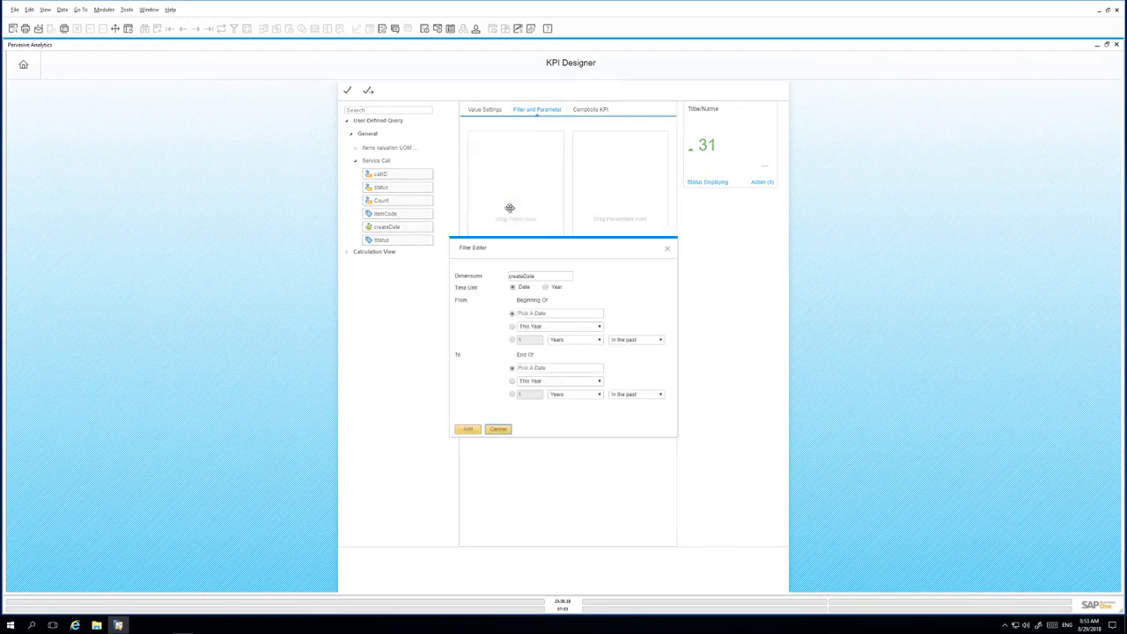
{"action": "left_click", "coordinate": [555, 288]}
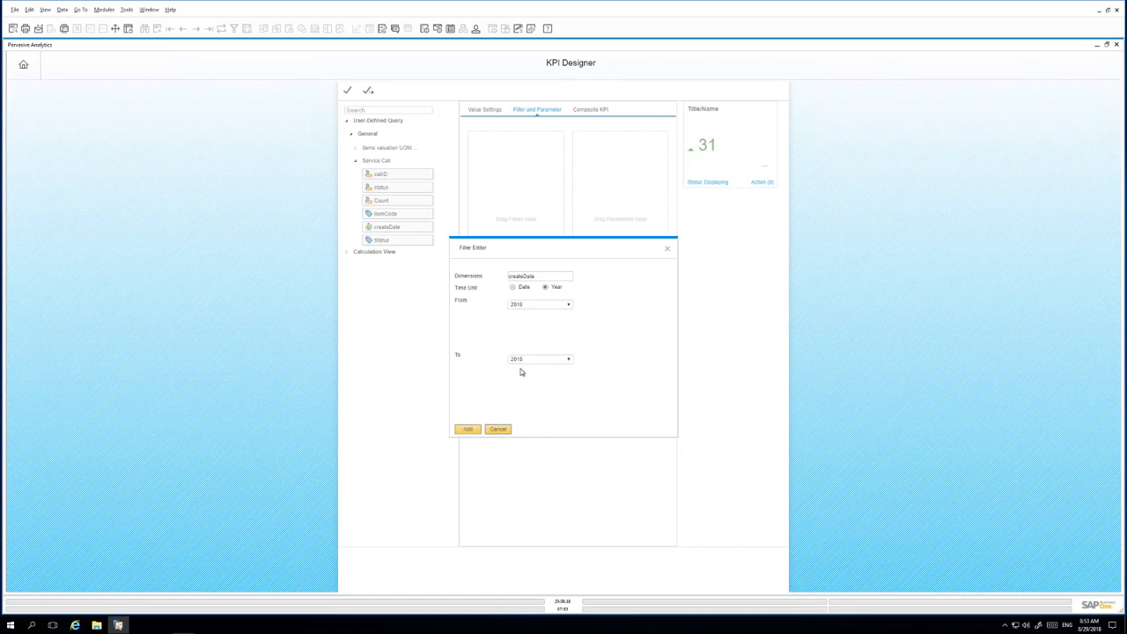
{"action": "left_click", "coordinate": [469, 430]}
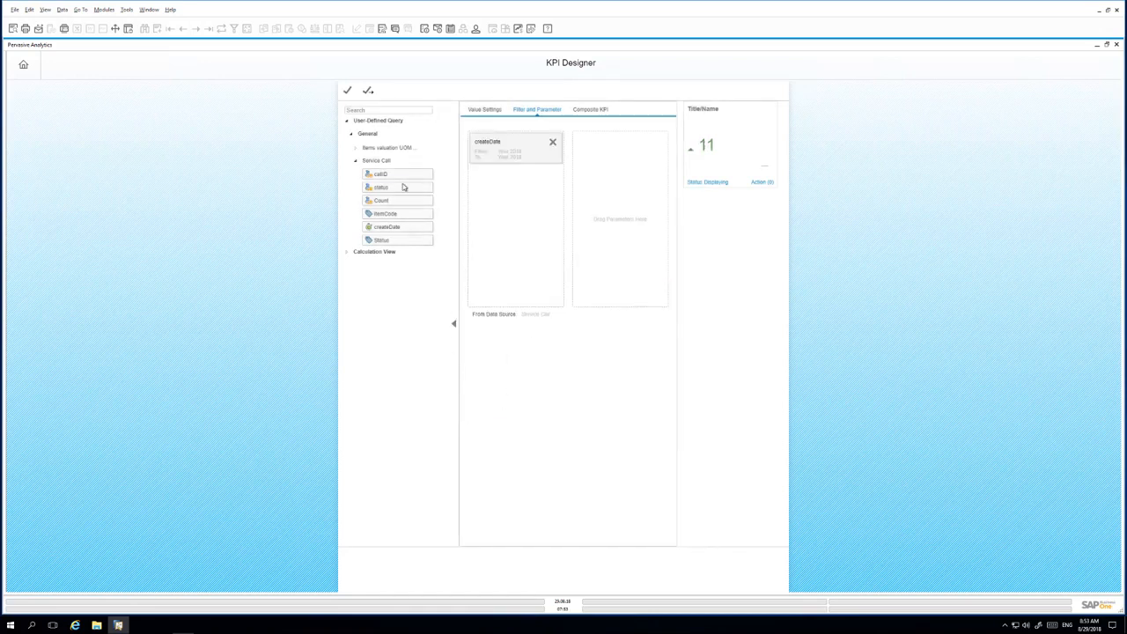
{"action": "left_click_drag", "start_coordinate": [388, 214], "coordinate": [509, 212]}
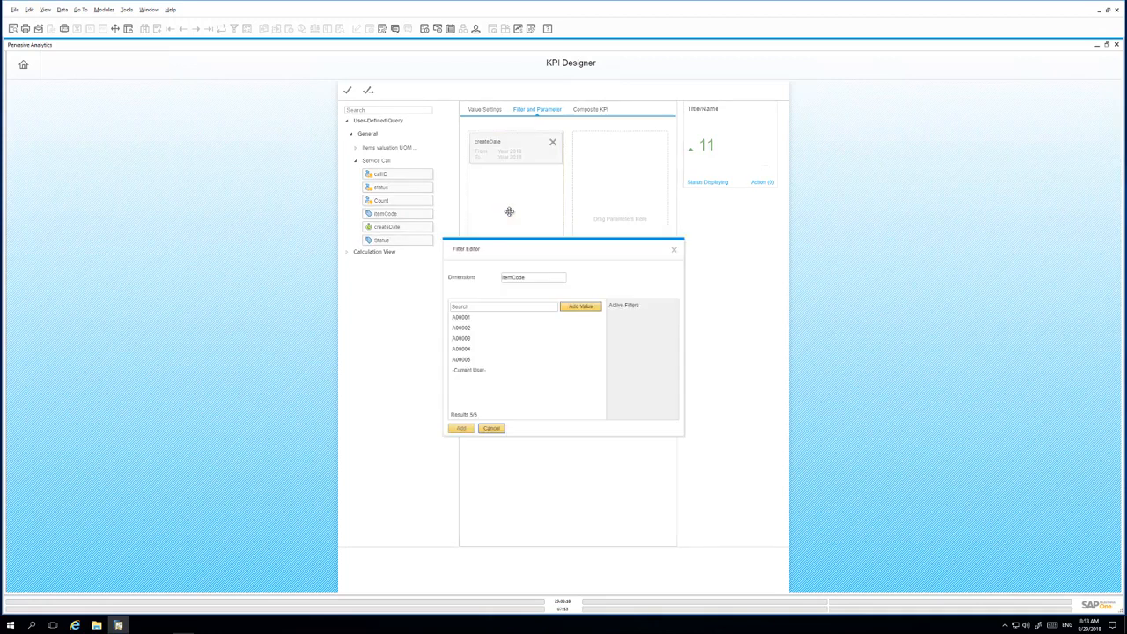
{"action": "double_click", "coordinate": [468, 362]}
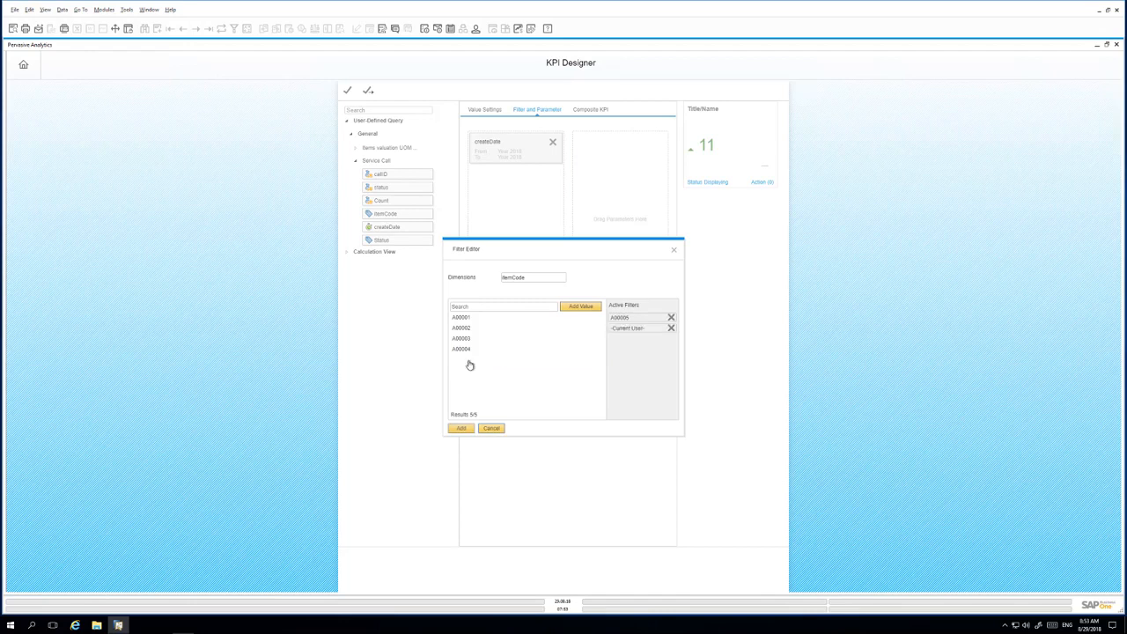
{"action": "left_click", "coordinate": [463, 428]}
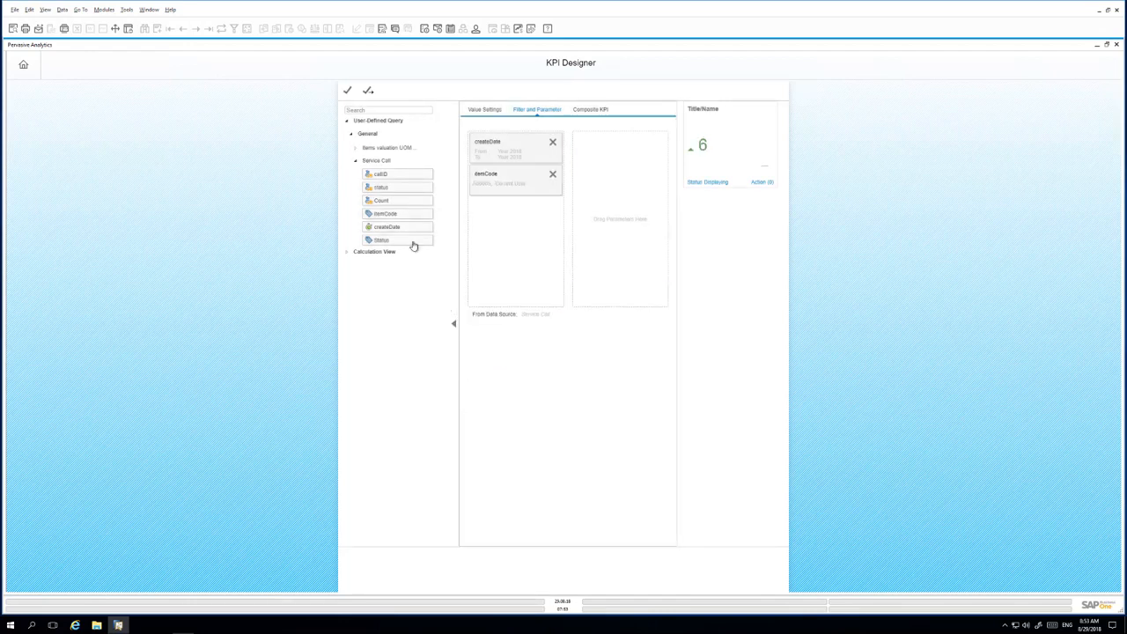
- Add a Status filter keeping only Open calls, bringing the preview to 5
{"action": "left_click_drag", "start_coordinate": [413, 244], "coordinate": [525, 242]}
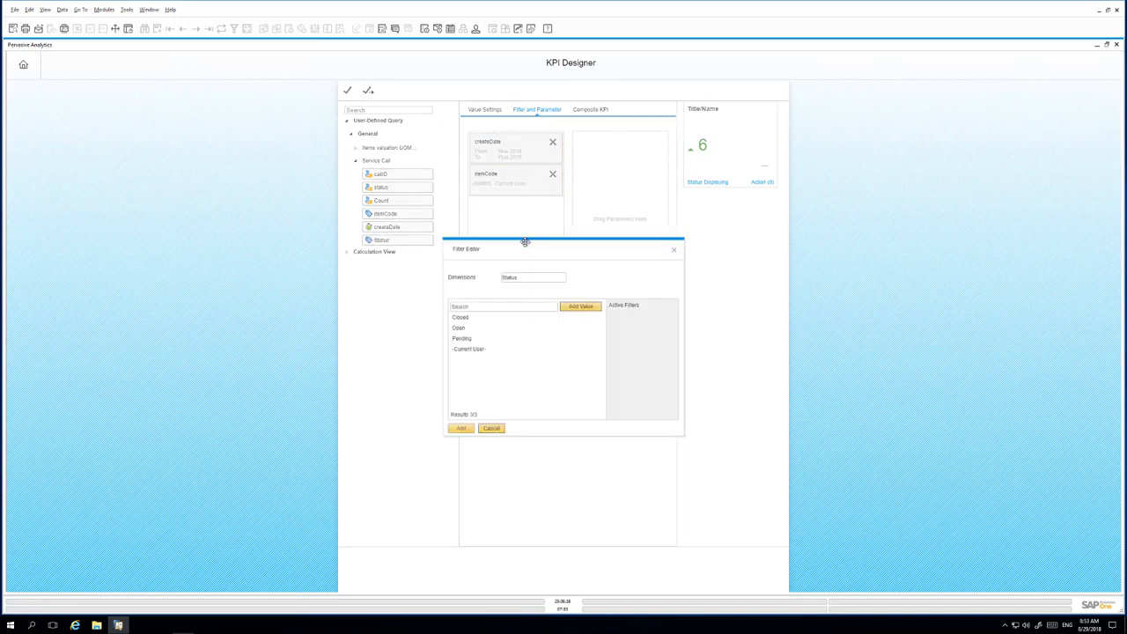
{"action": "left_click", "coordinate": [460, 328]}
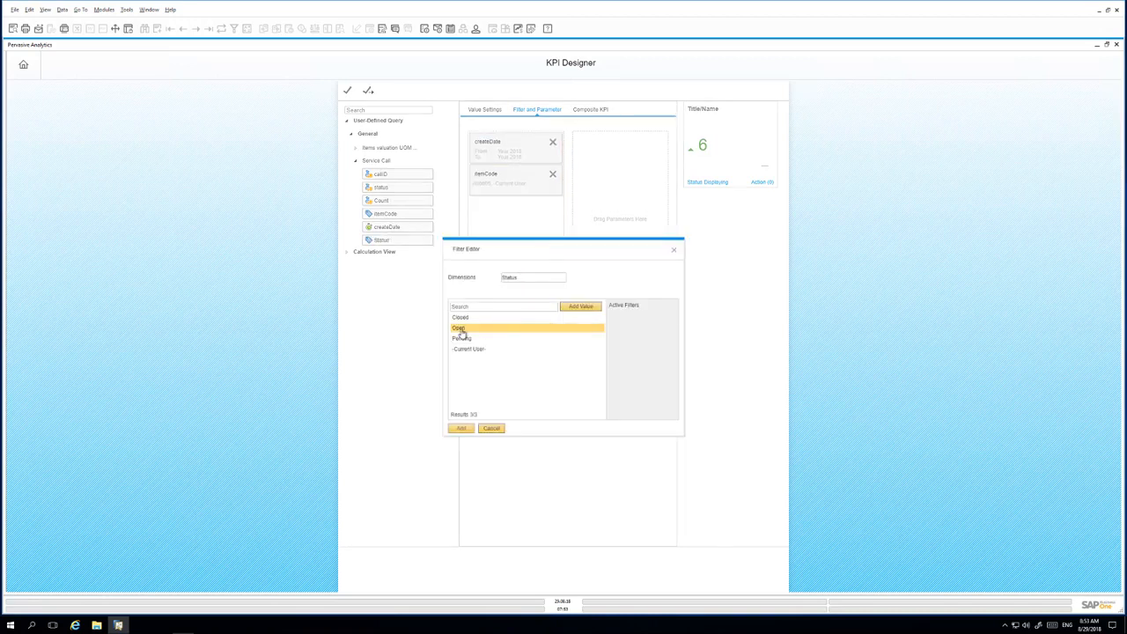
{"action": "double_click", "coordinate": [460, 331]}
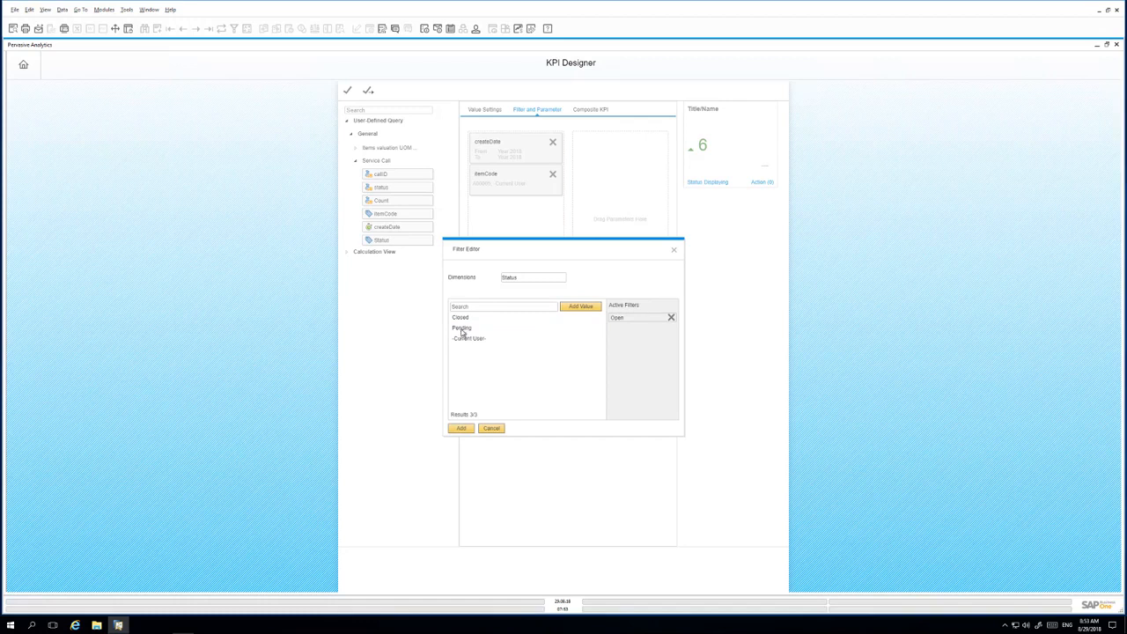
{"action": "left_click", "coordinate": [460, 429]}
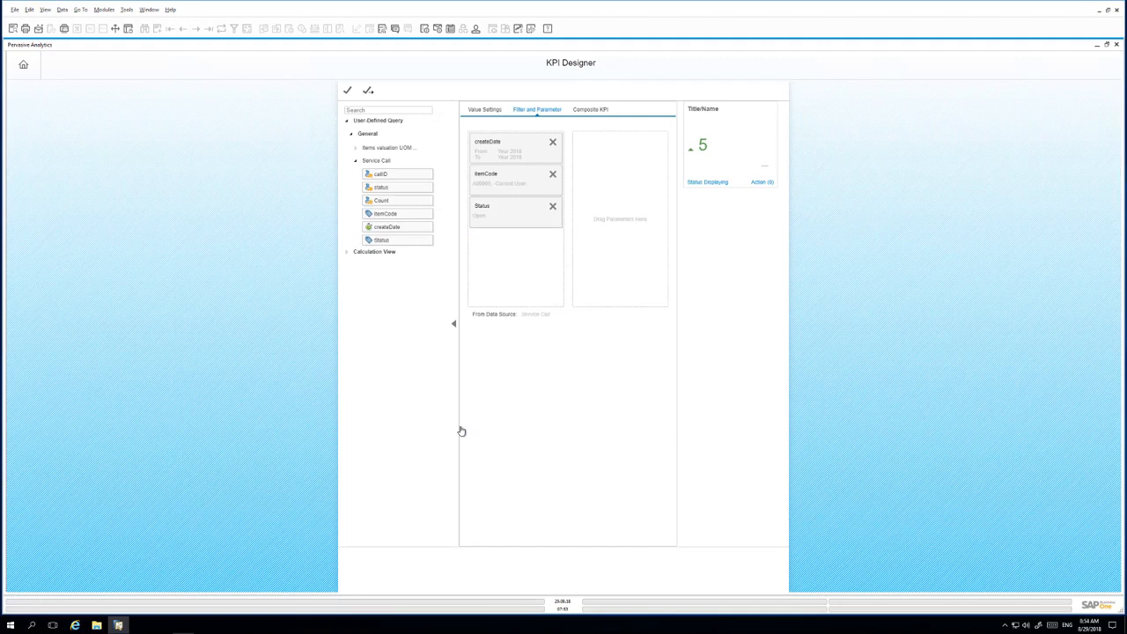
{"action": "left_click", "coordinate": [484, 112]}
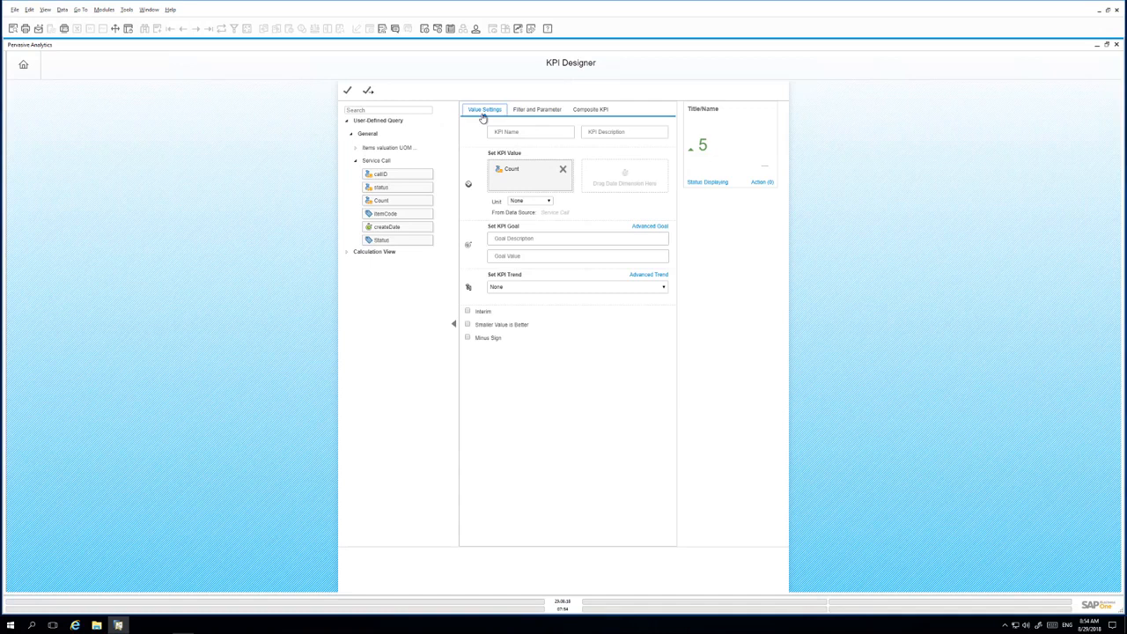
- Set the goal 'Open Service calls' to value 5, with smaller values treated as better
{"action": "left_click", "coordinate": [521, 238]}
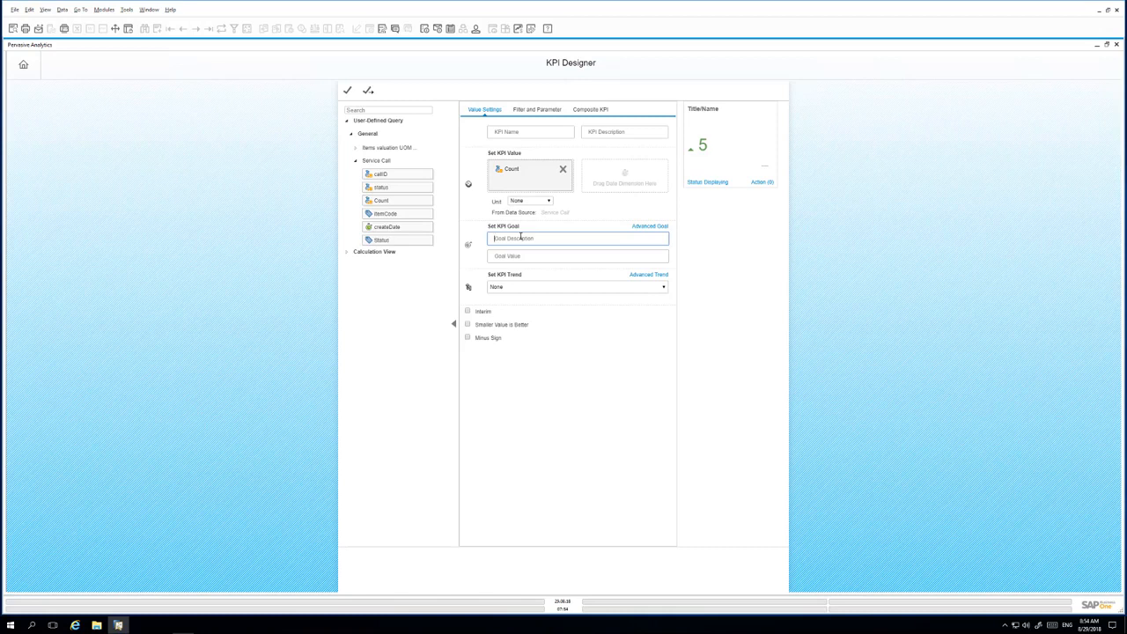
{"action": "type", "text": "Open Service calls"}
{"action": "left_click", "coordinate": [527, 256]}
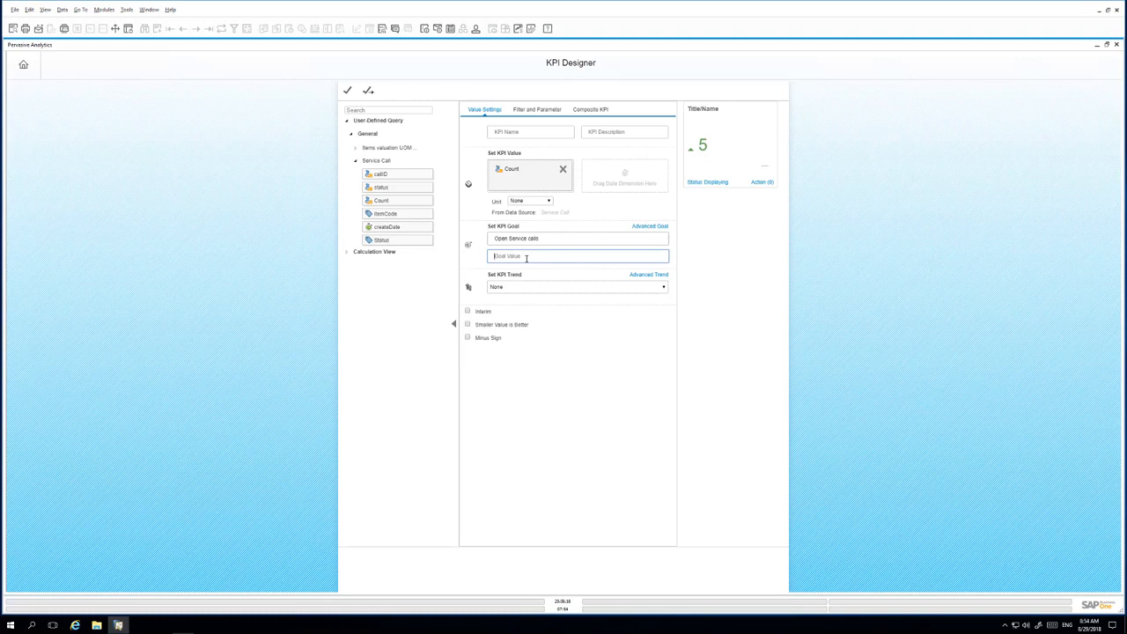
{"action": "type", "text": "5"}
{"action": "left_click", "coordinate": [468, 325]}
{"action": "left_click", "coordinate": [479, 256]}
{"action": "type", "text": "4"}
{"action": "key", "text": "BackSpace"}
{"action": "type", "text": "5"}
- Name the KPI 'Rainbow Printer Service Calls'
{"action": "left_click", "coordinate": [519, 133]}
{"action": "type", "text": "Rainbow Printer Service Calls"}
{"action": "left_click", "coordinate": [611, 133]}
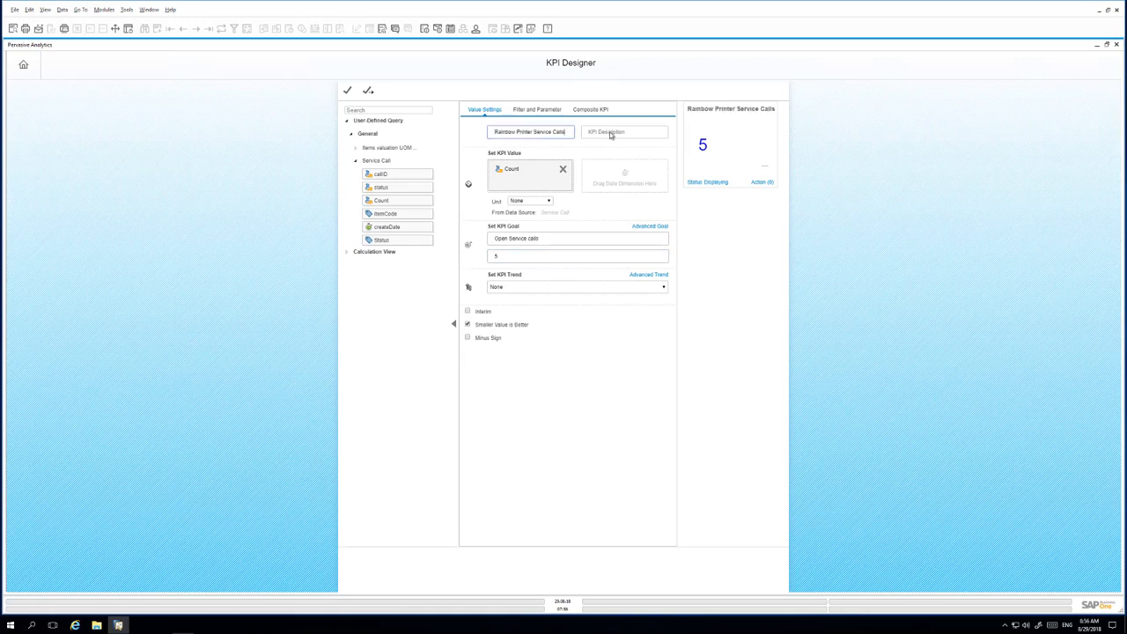
- Paste in the KPI description and save the KPI
{"action": "type", "text": "Rainbow Printers"}
{"action": "left_click", "coordinate": [368, 91]}
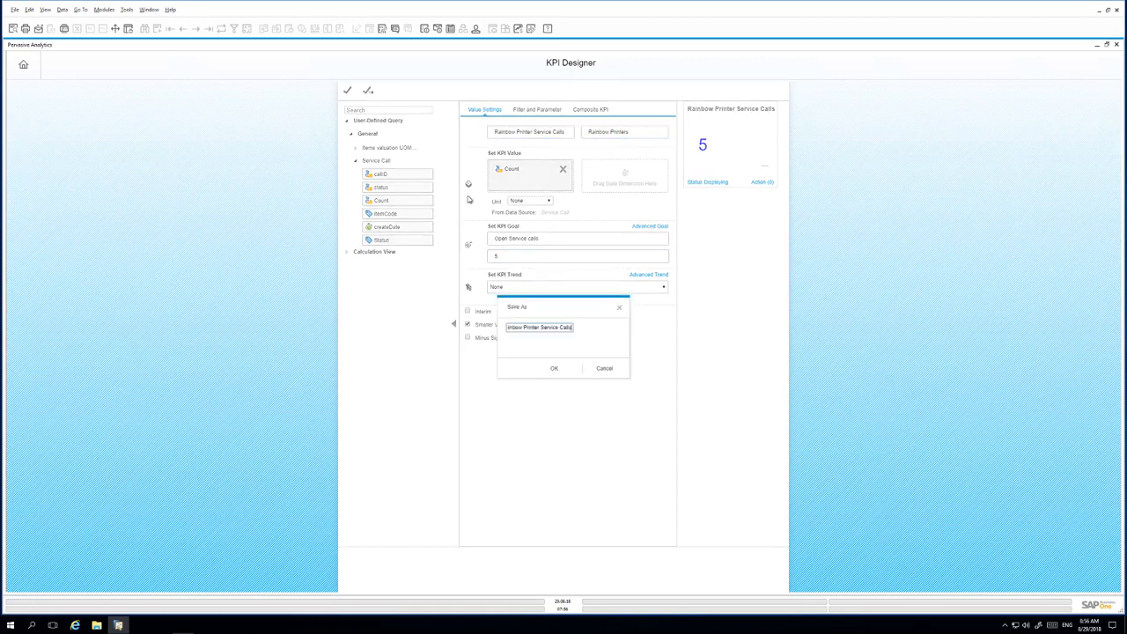
{"action": "left_click", "coordinate": [556, 374]}
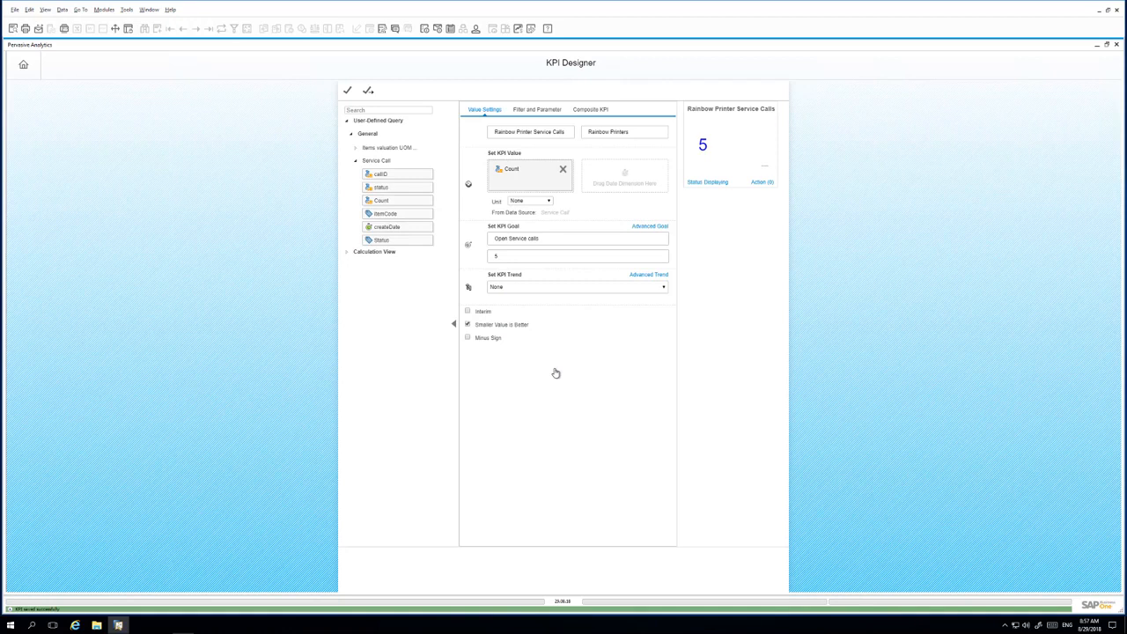
- Add the Rainbow Printer Service Calls tile from the Widget Gallery to the cockpit and update it
{"action": "left_click", "coordinate": [1116, 44]}
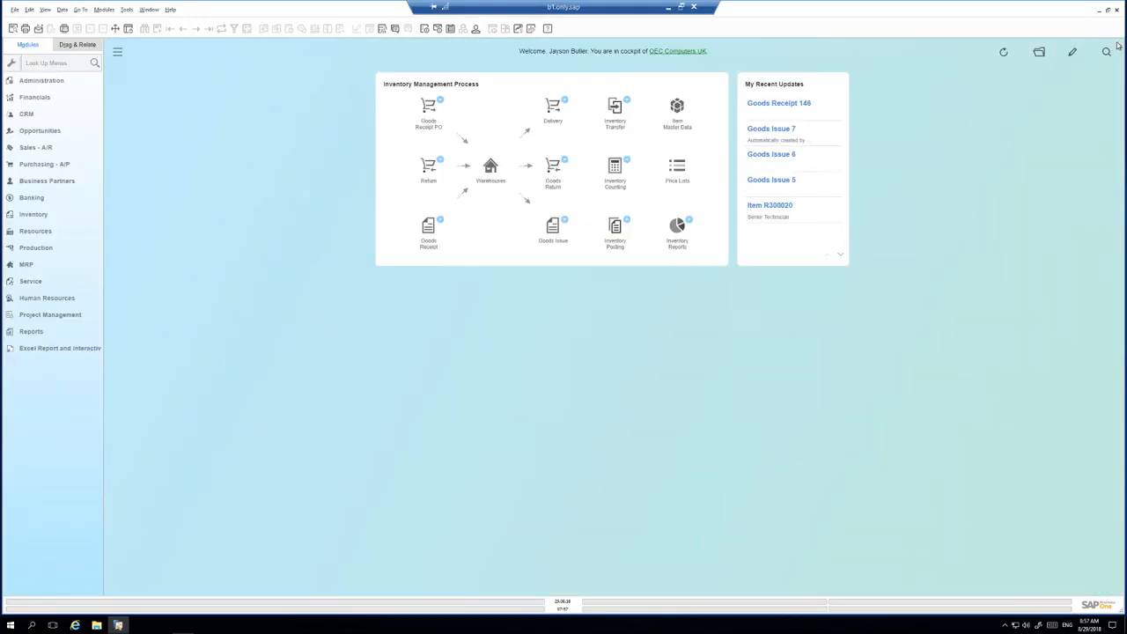
{"action": "left_click", "coordinate": [1040, 52]}
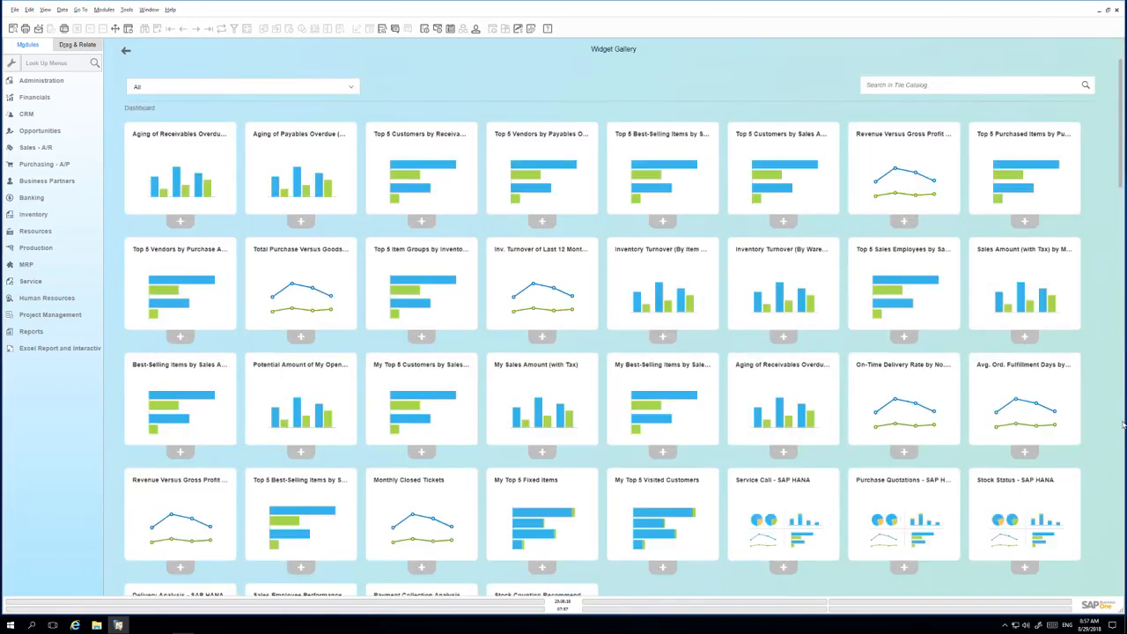
{"action": "scroll", "coordinate": [894, 486], "scroll_direction": "down", "scroll_amount": 14}
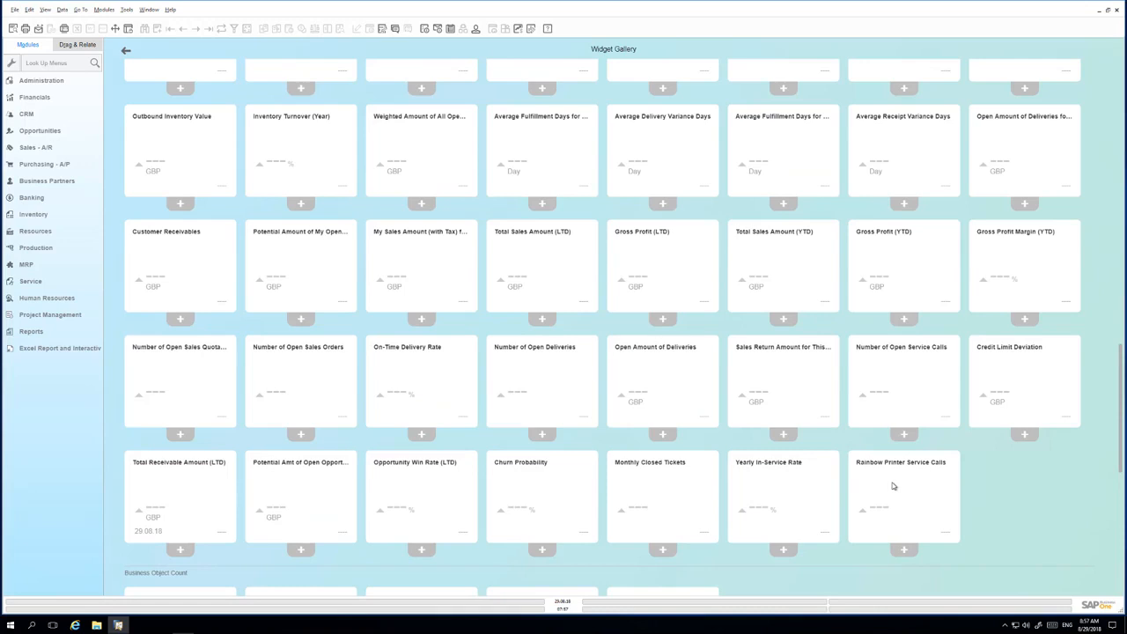
{"action": "left_click", "coordinate": [903, 551]}
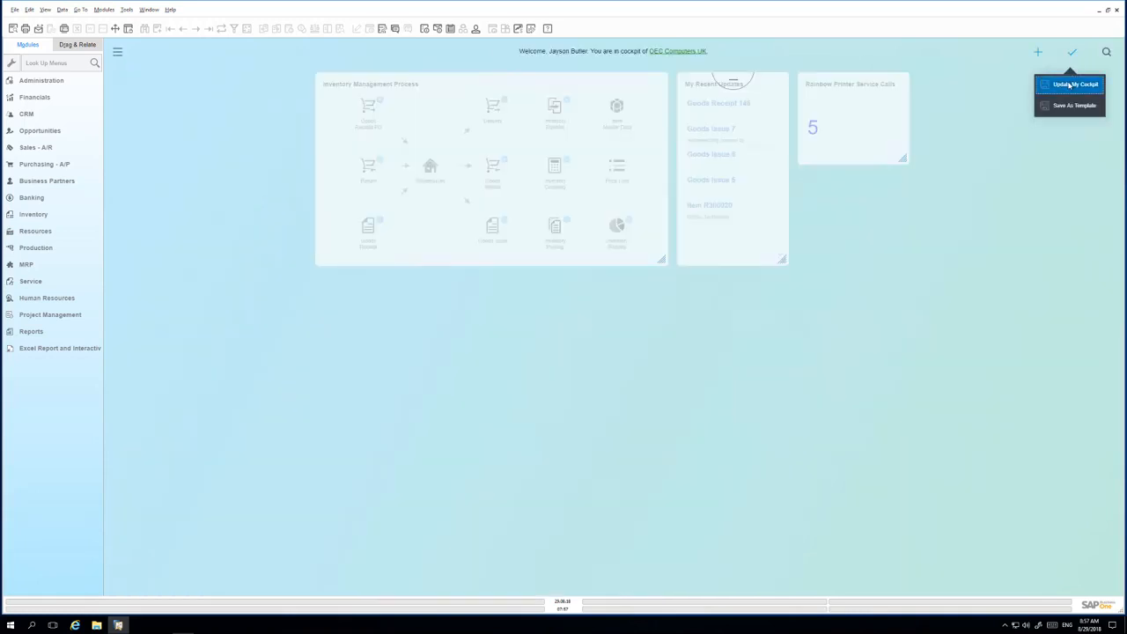
{"action": "left_click", "coordinate": [1070, 84]}
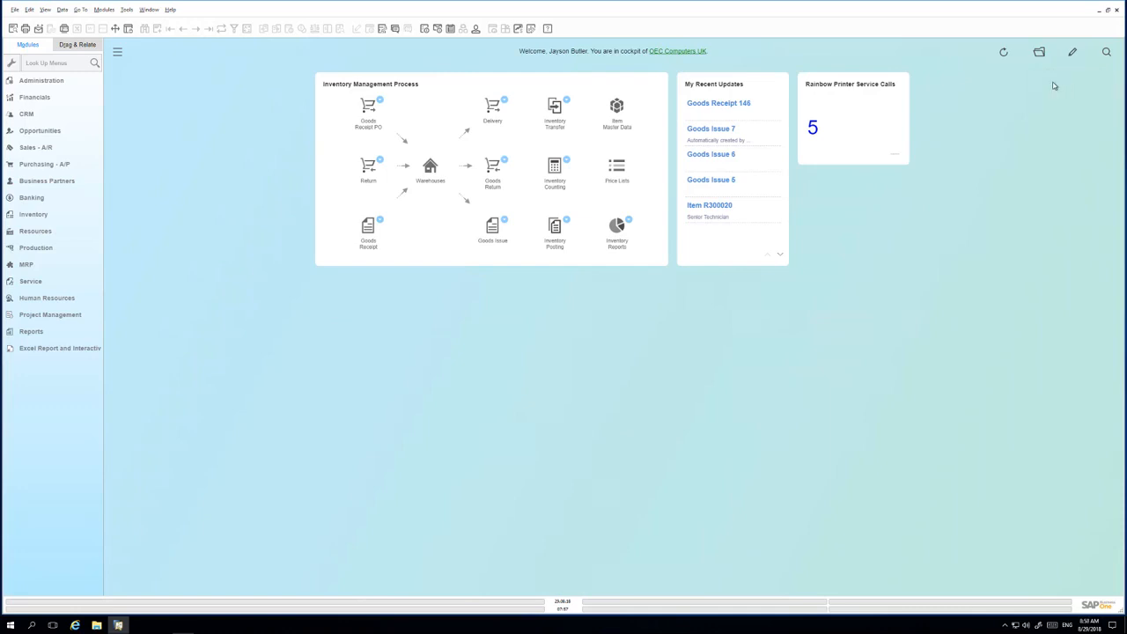
- Start a new service call for a business partner with item Rainbow ColorJet 7.5
{"action": "left_click", "coordinate": [32, 282]}
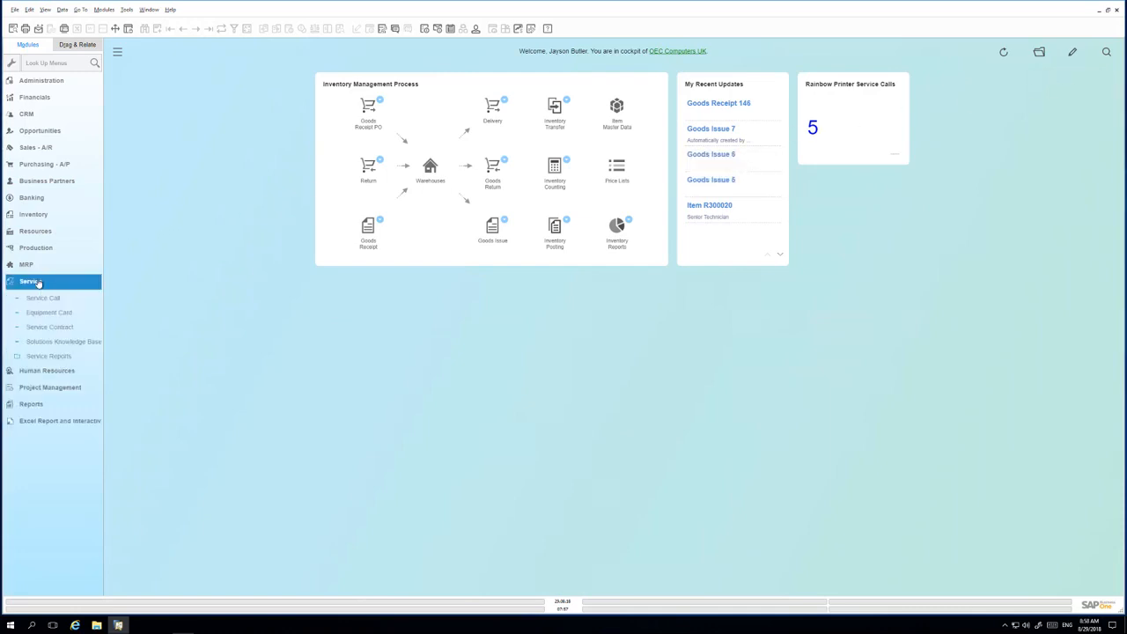
{"action": "left_click", "coordinate": [45, 299]}
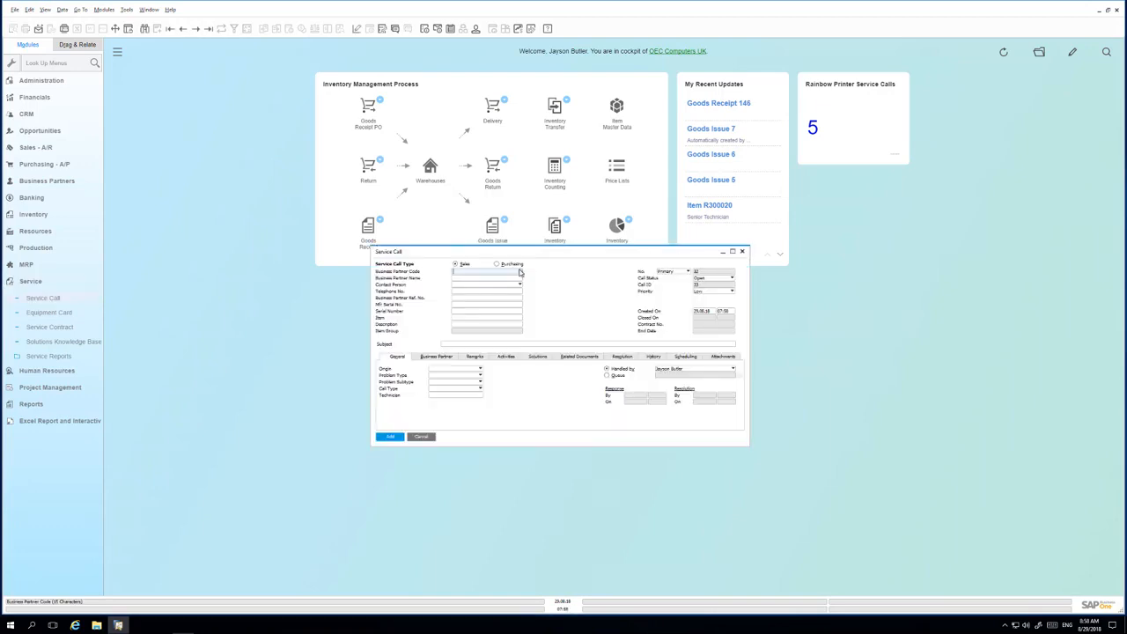
{"action": "key", "text": "Tab"}
{"action": "double_click", "coordinate": [250, 233]}
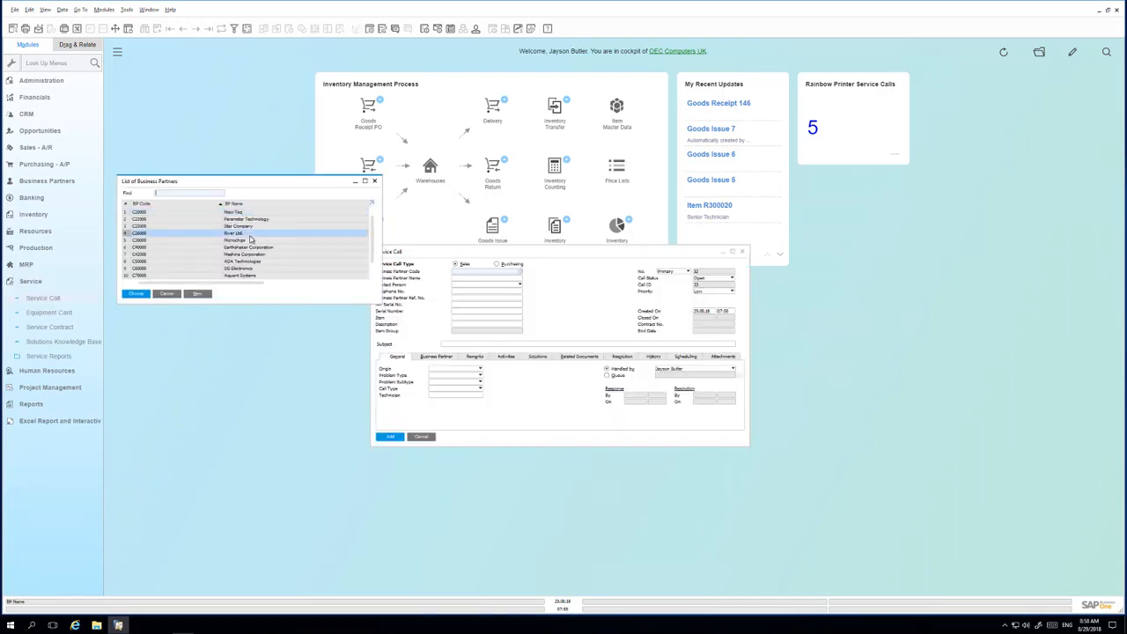
{"action": "left_click", "coordinate": [476, 322]}
{"action": "key", "text": "Tab"}
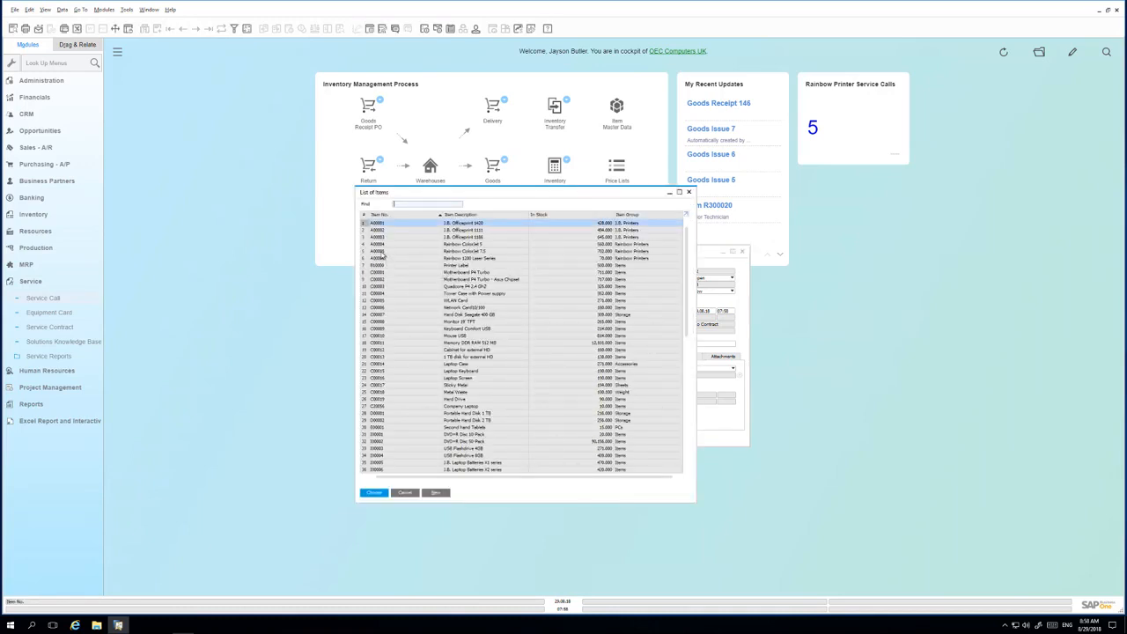
{"action": "double_click", "coordinate": [382, 253]}
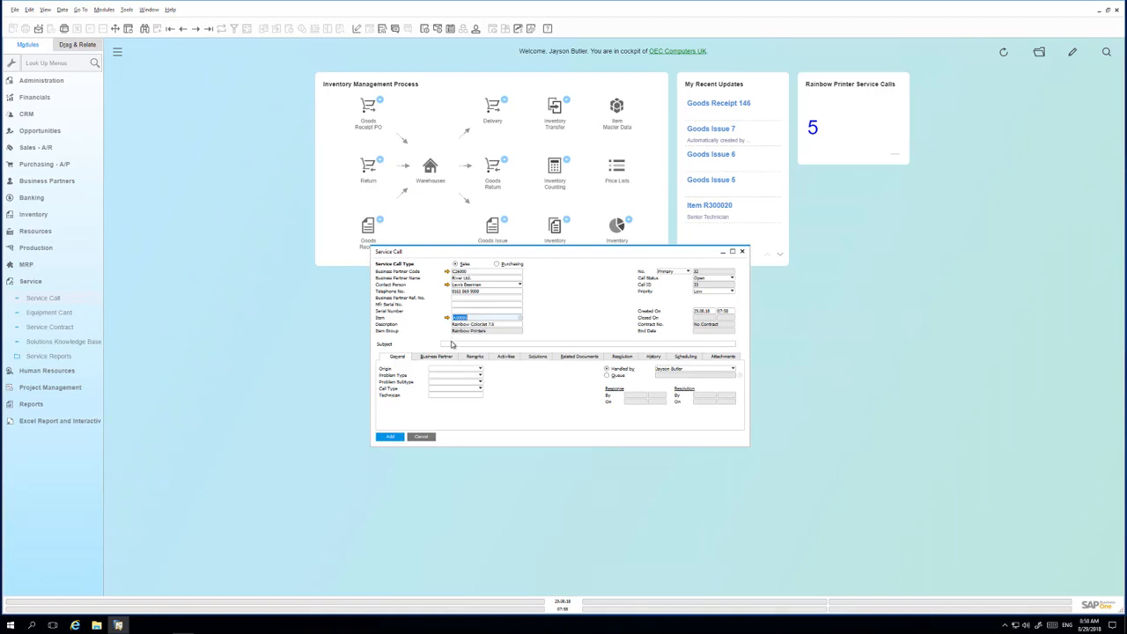
- Add the service call with subject 'Issue', then refresh the cockpit figures
{"action": "left_click", "coordinate": [452, 345]}
{"action": "type", "text": "Issue"}
{"action": "left_click", "coordinate": [391, 437]}
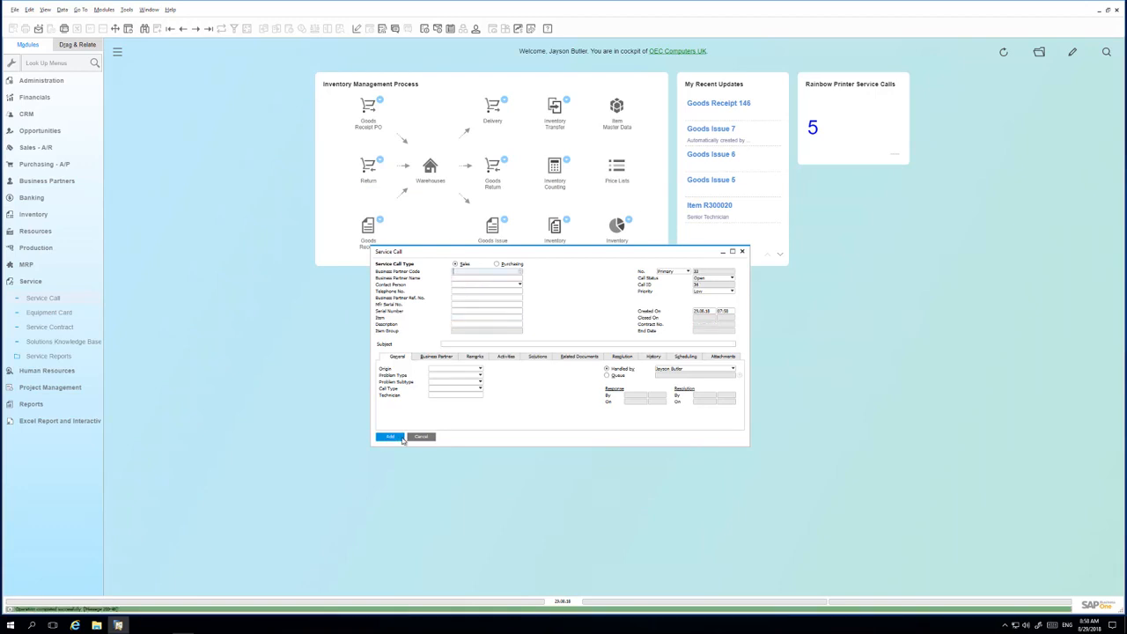
{"action": "left_click", "coordinate": [419, 437]}
{"action": "left_click", "coordinate": [1002, 55]}
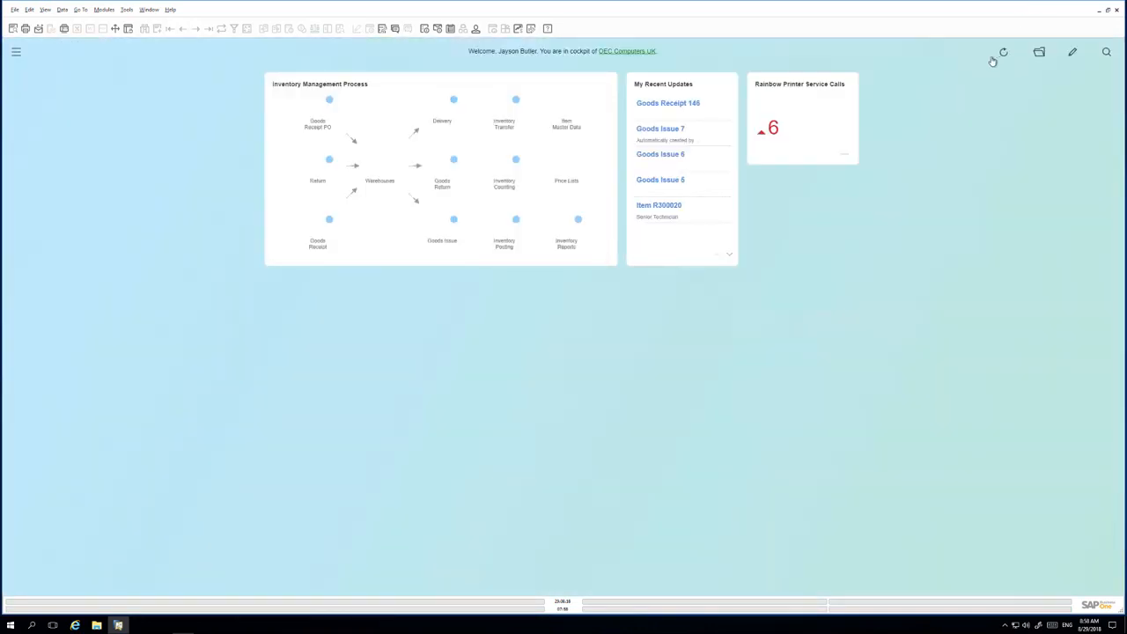